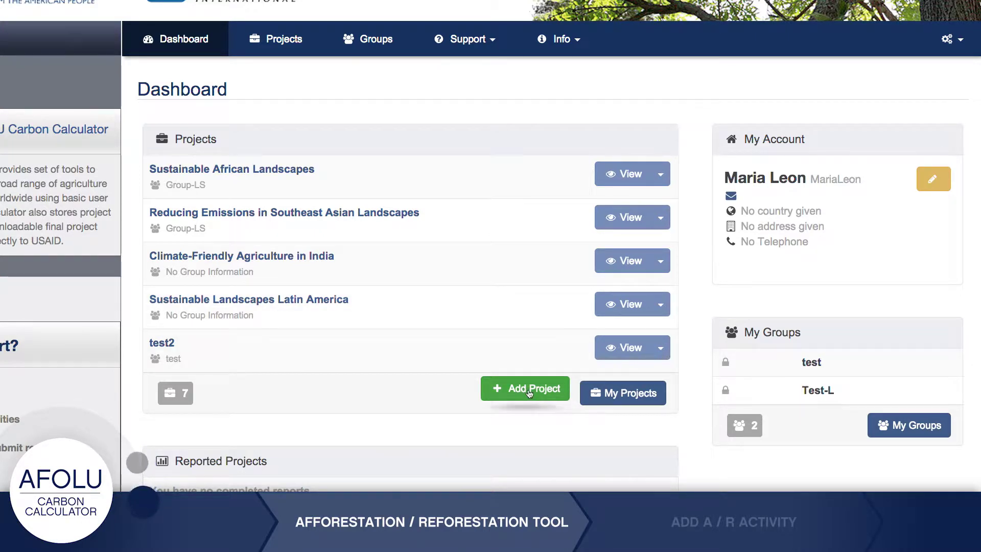
In Sustainable African Landscapes, add an Afforestation/Reforestation activity named 'Combating Desertification in Malawi'
left_click(291, 169)
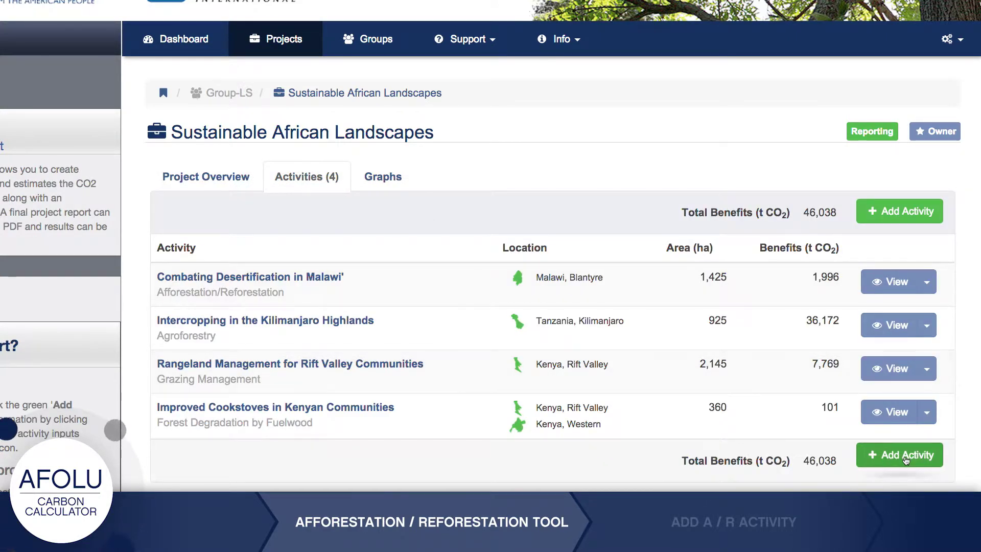
left_click(899, 459)
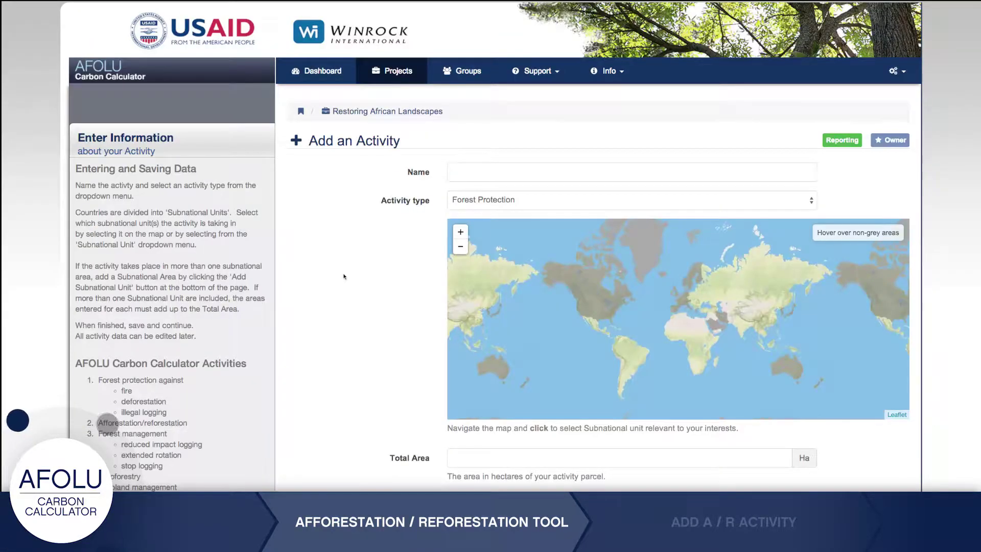
scroll(343, 276, "down", 3)
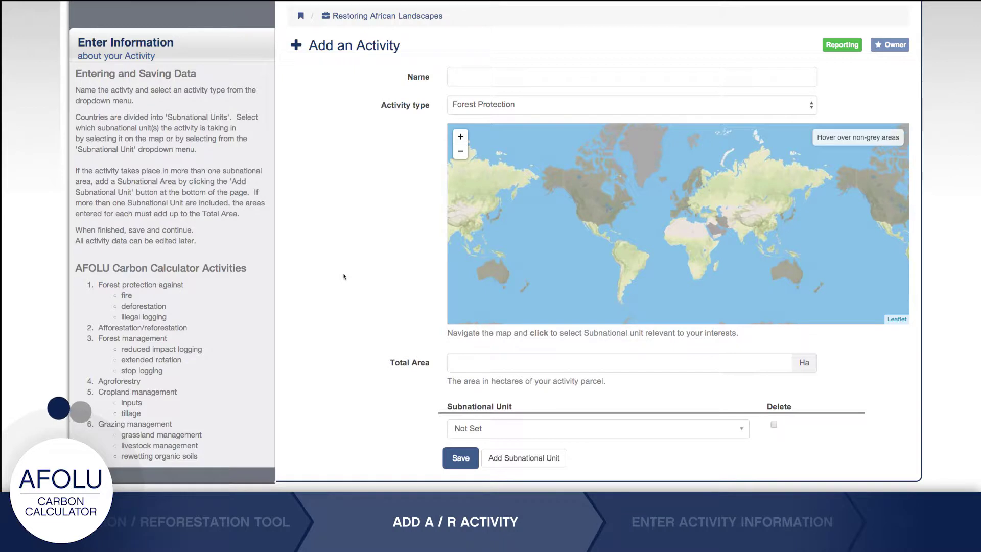
left_click(481, 83)
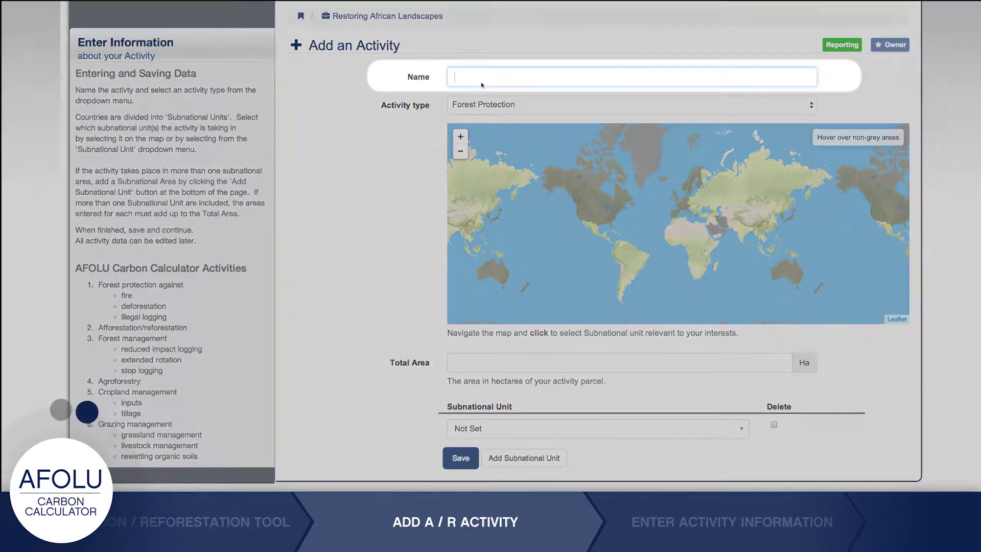
type("Combating ")
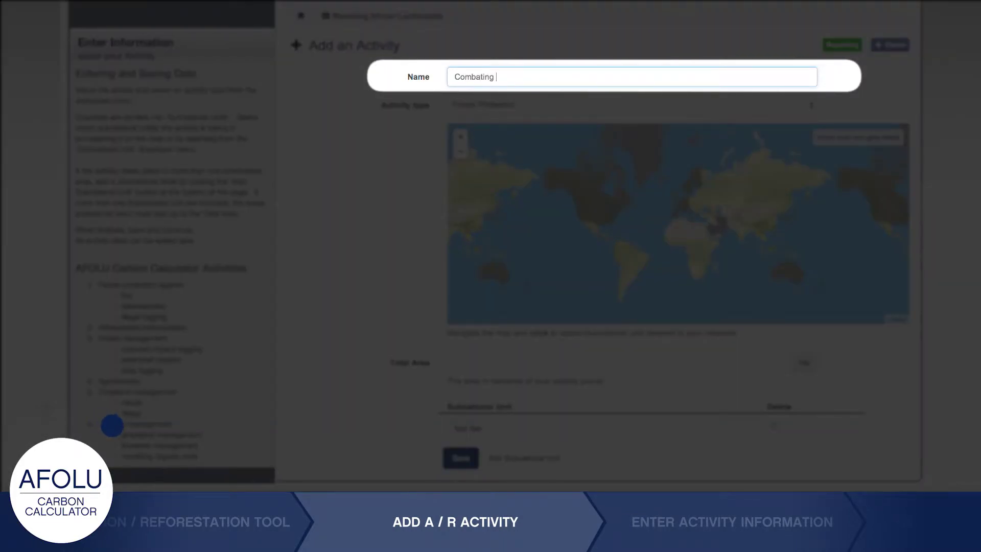
type("Desertification in Malawi")
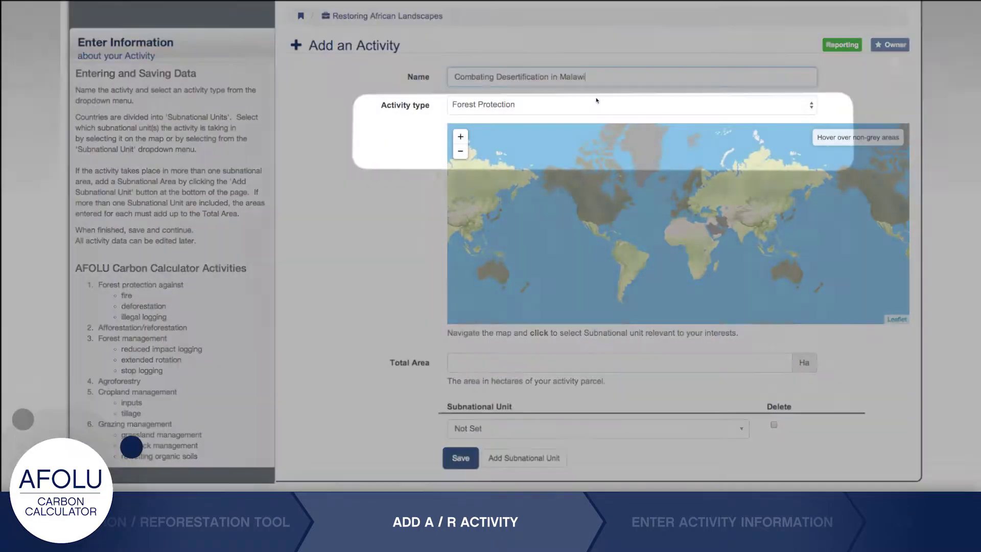
left_click(600, 105)
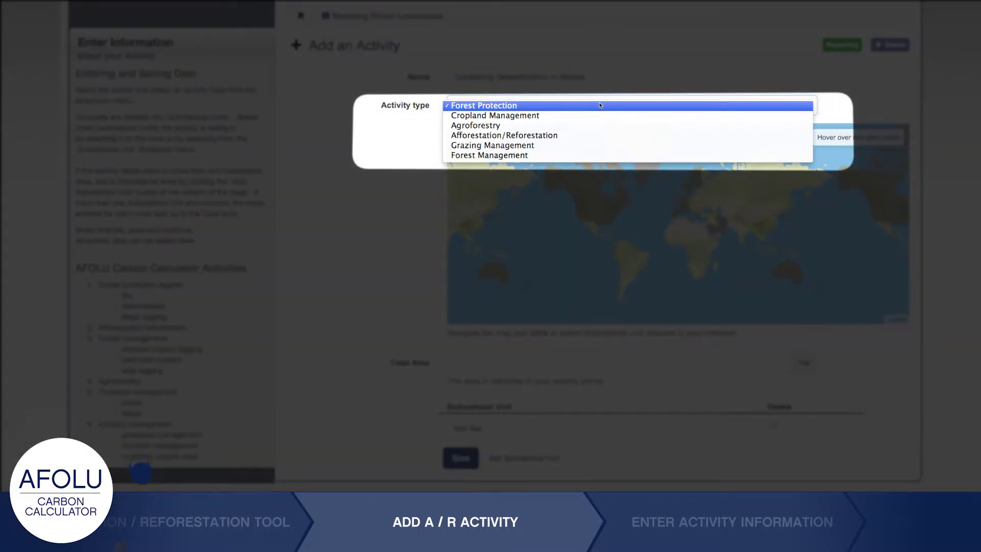
left_click(589, 137)
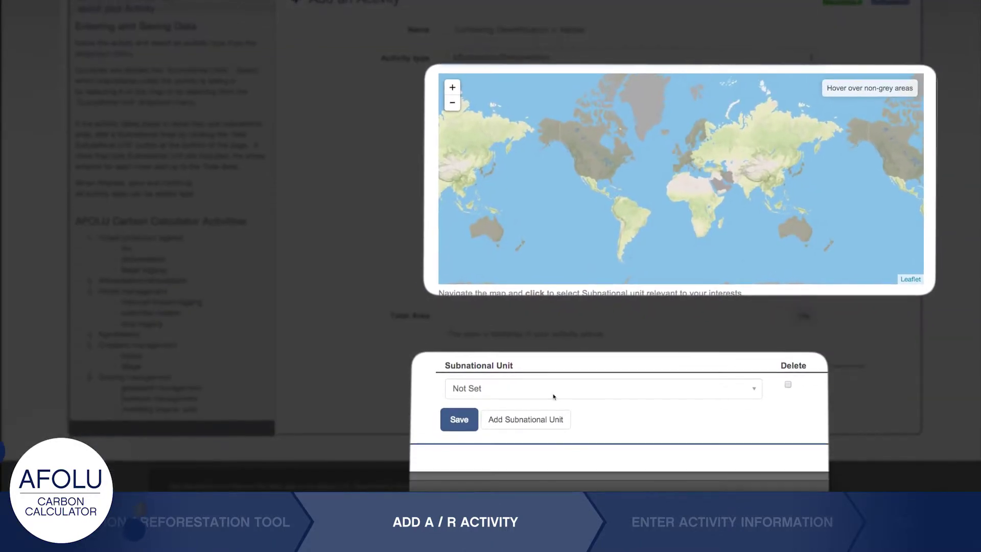
Set the subnational unit to Malawi Blantyre and total area to 1425 ha, then save
left_click(554, 399)
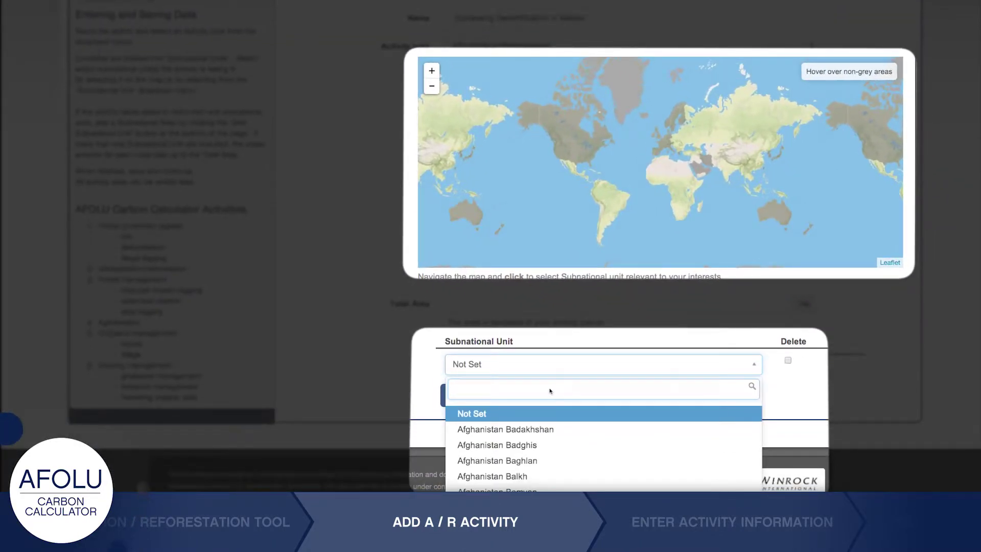
type("Malawi")
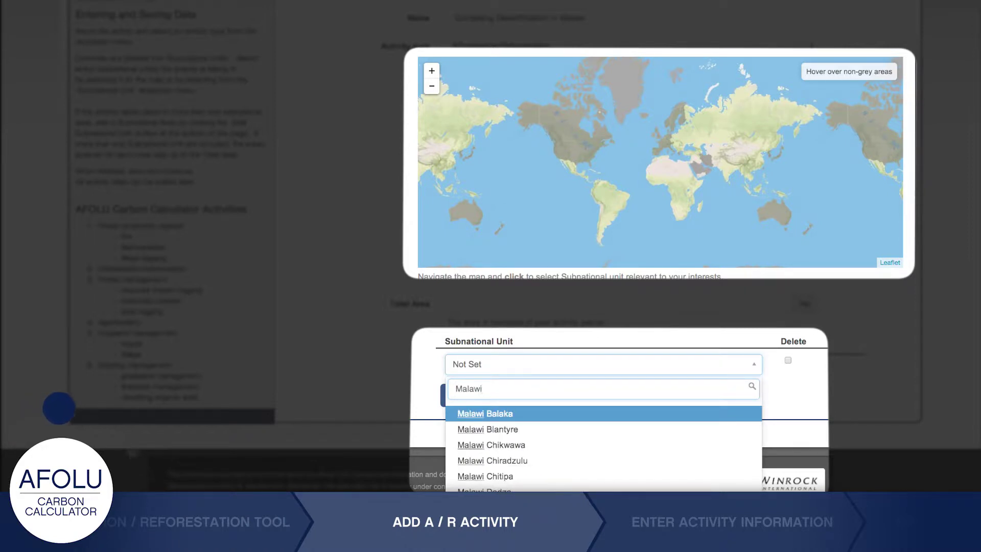
type(" Bla")
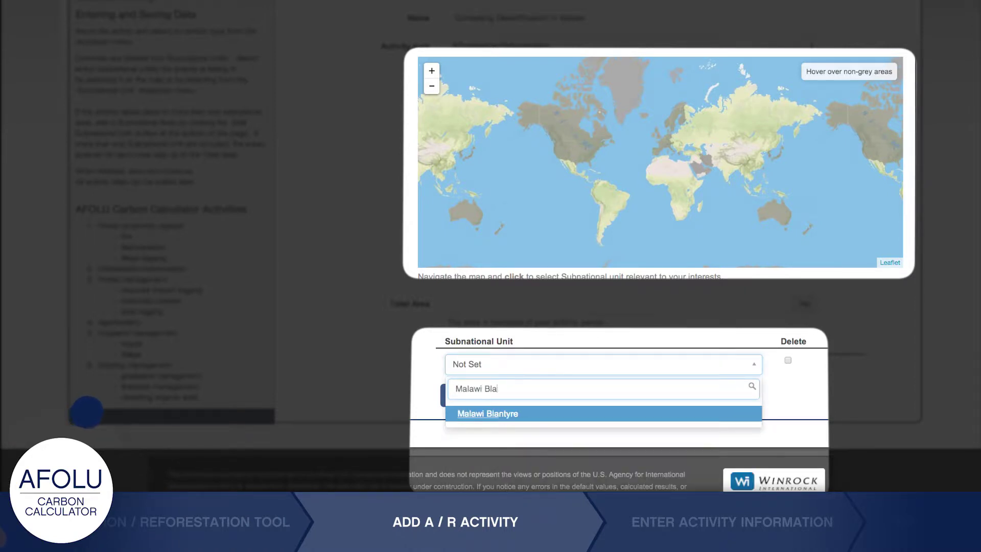
key("Return")
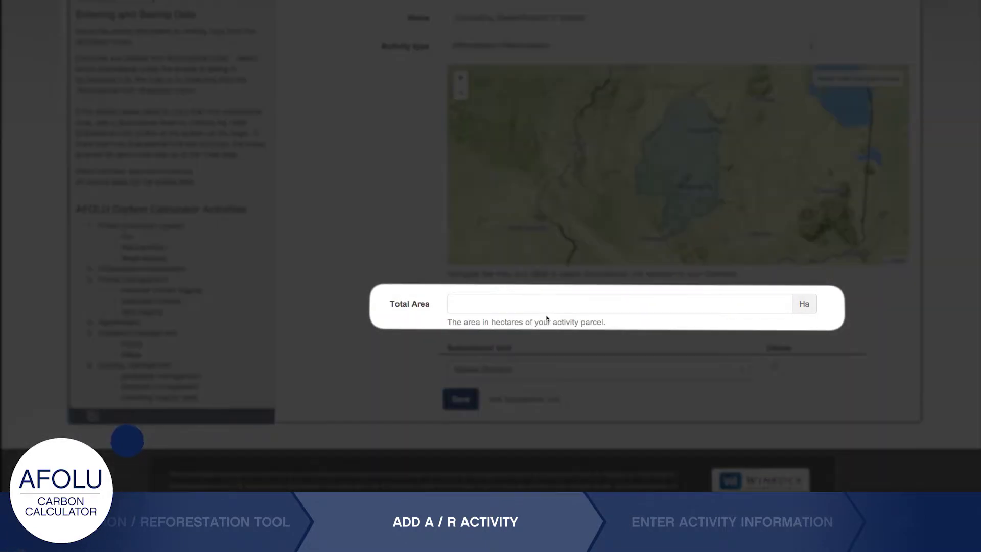
left_click(547, 304)
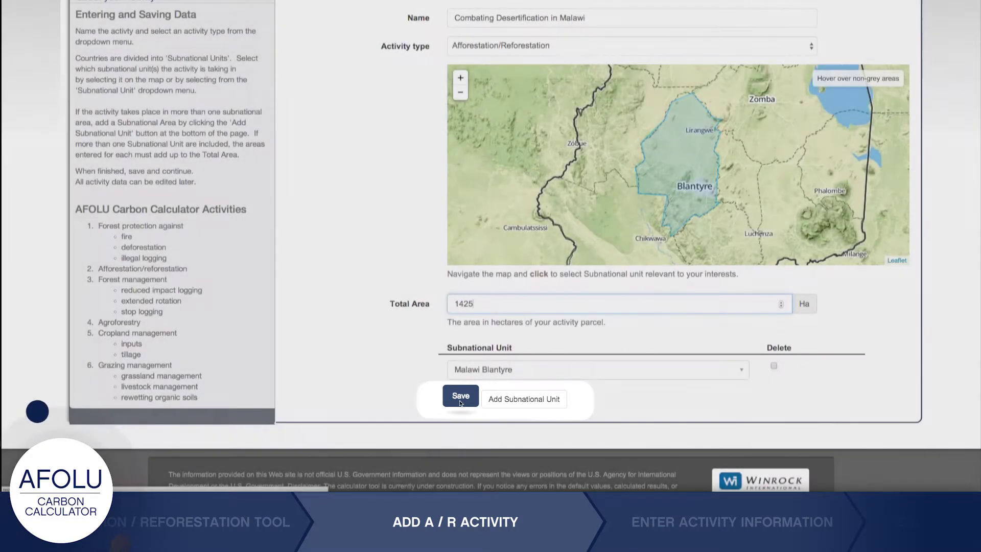
left_click(460, 397)
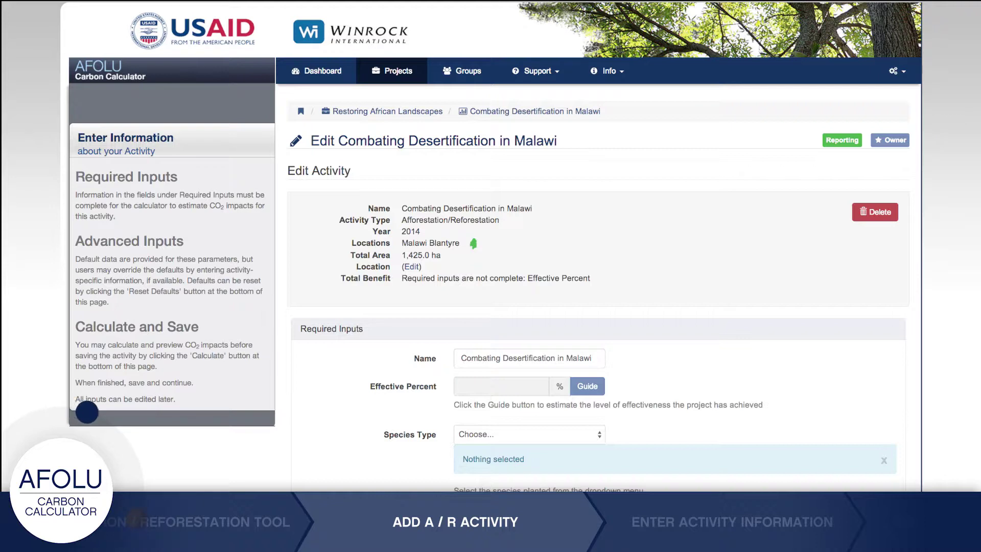
Scroll through the Edit Activity page's Required Inputs, Advanced Inputs and Save/Calculate buttons
scroll(956, 489, "down", 5)
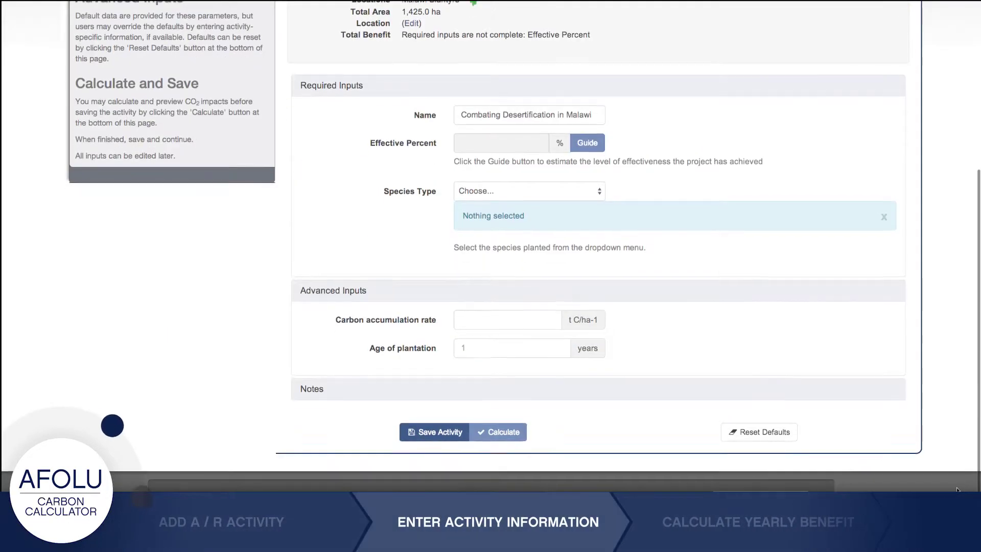
scroll(957, 490, "up", 2)
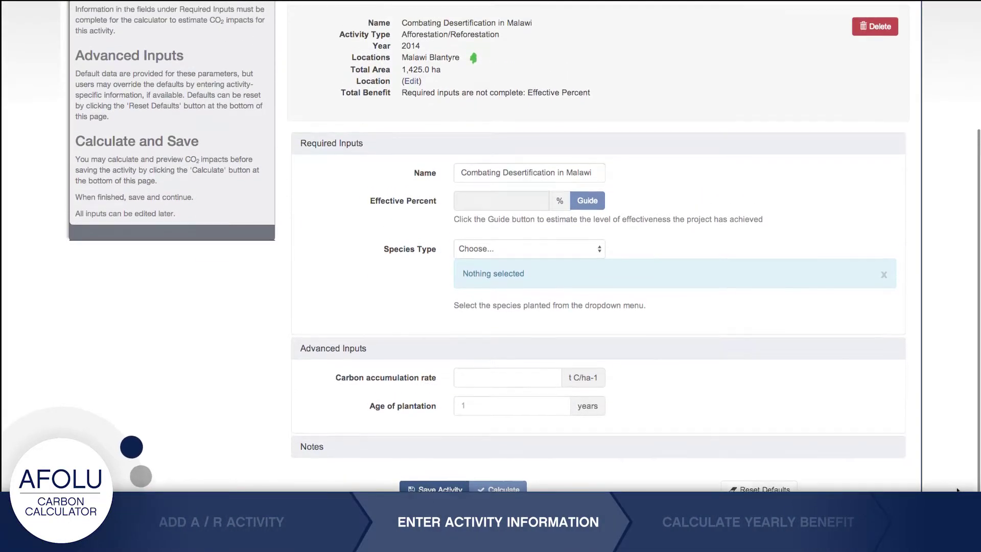
scroll(957, 489, "up", 1)
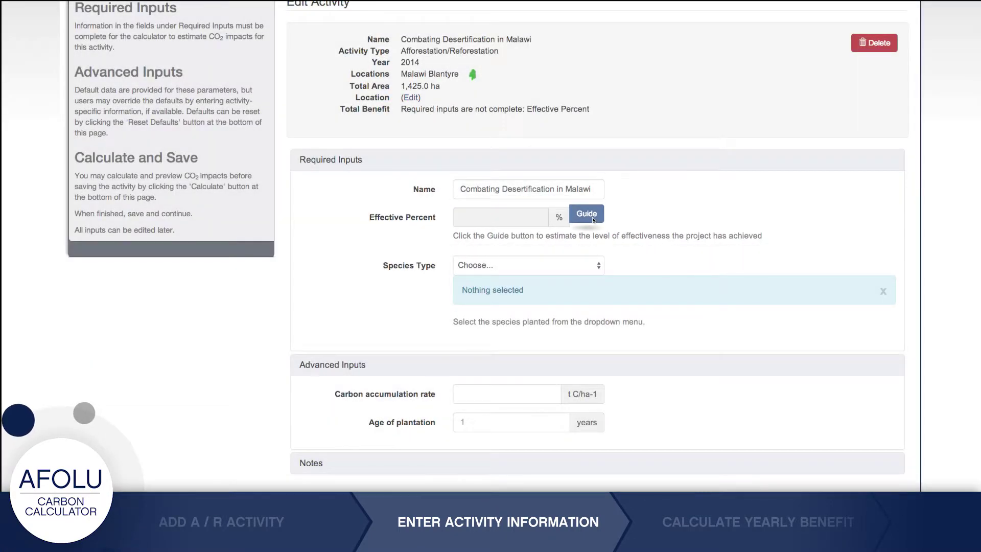
Complete the Effectiveness Guide questionnaire and accept its 50% effective percent estimate
left_click(593, 220)
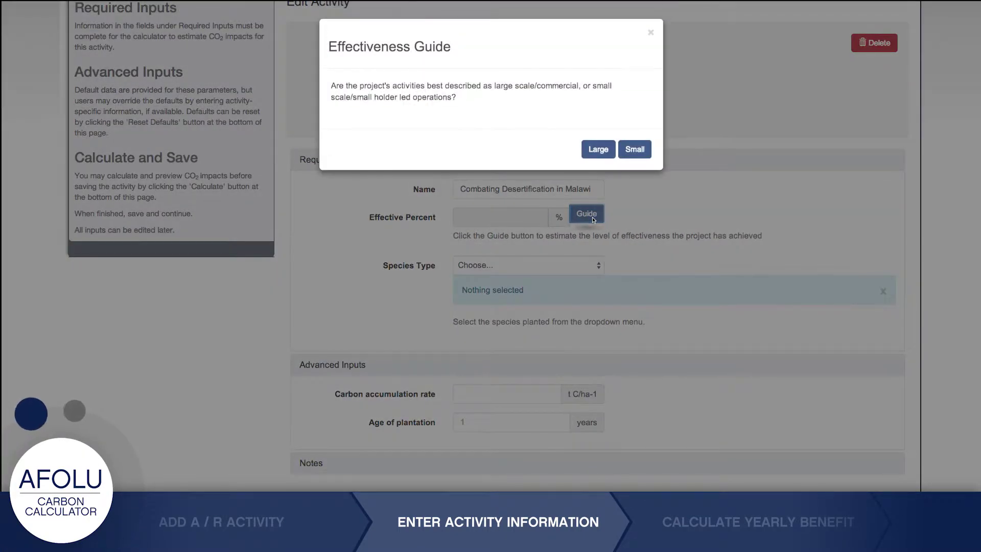
left_click(600, 147)
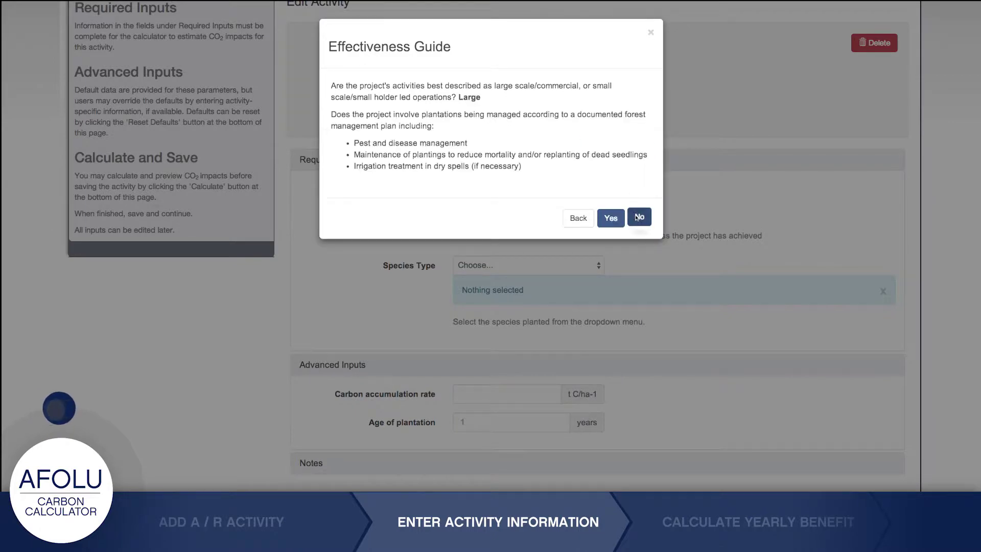
left_click(637, 216)
left_click(548, 263)
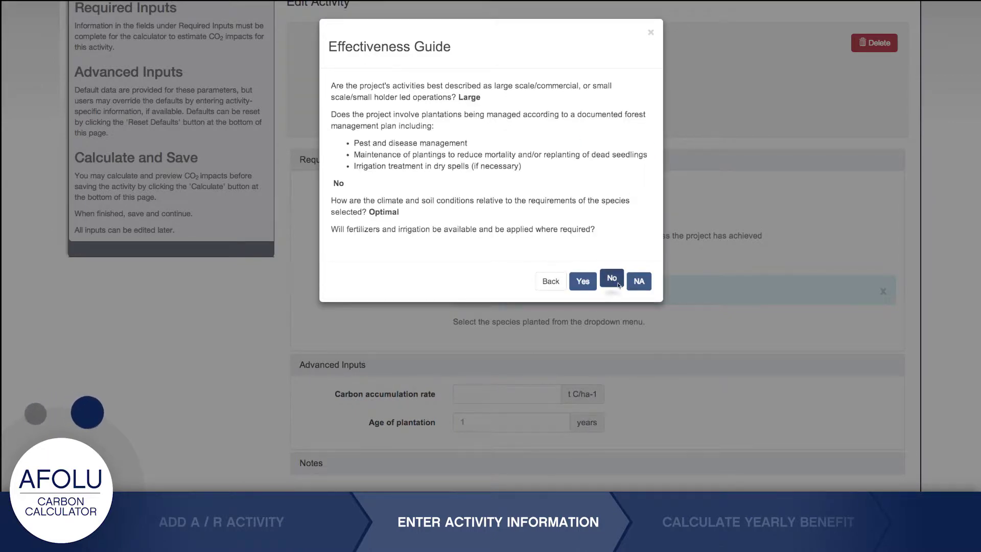
left_click(638, 280)
left_click(610, 306)
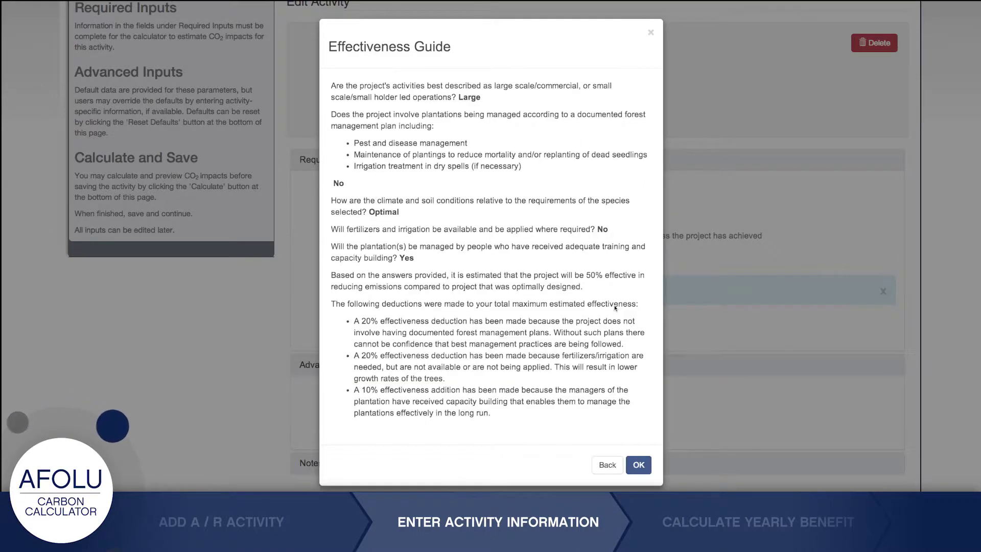
left_click(638, 462)
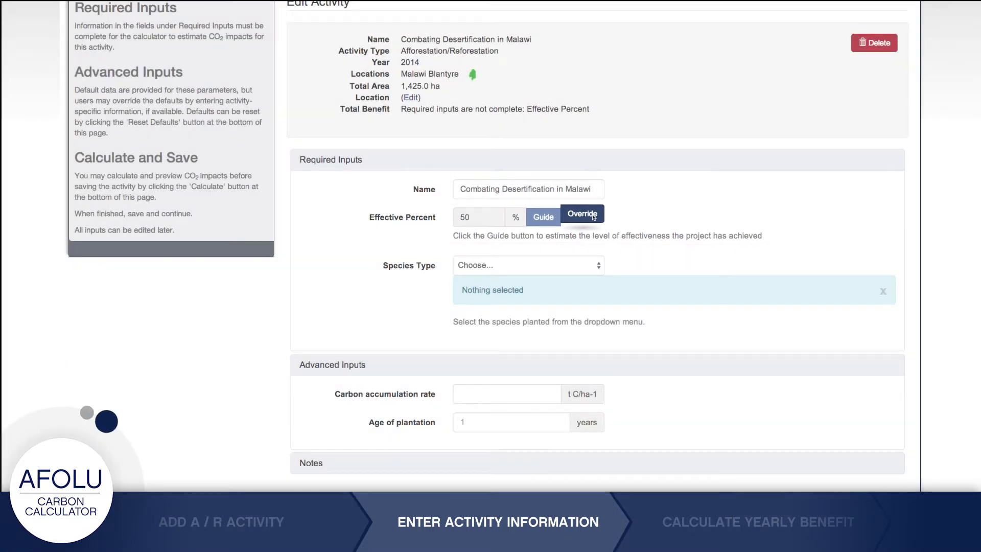
Override the Effective Percent to 65% with a typed justification and save the override
left_click(592, 214)
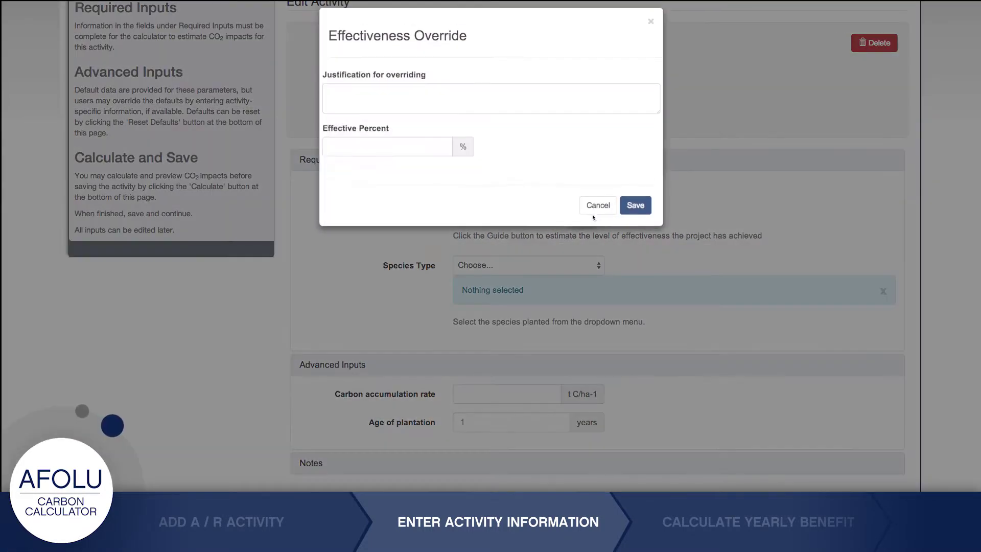
left_click(432, 163)
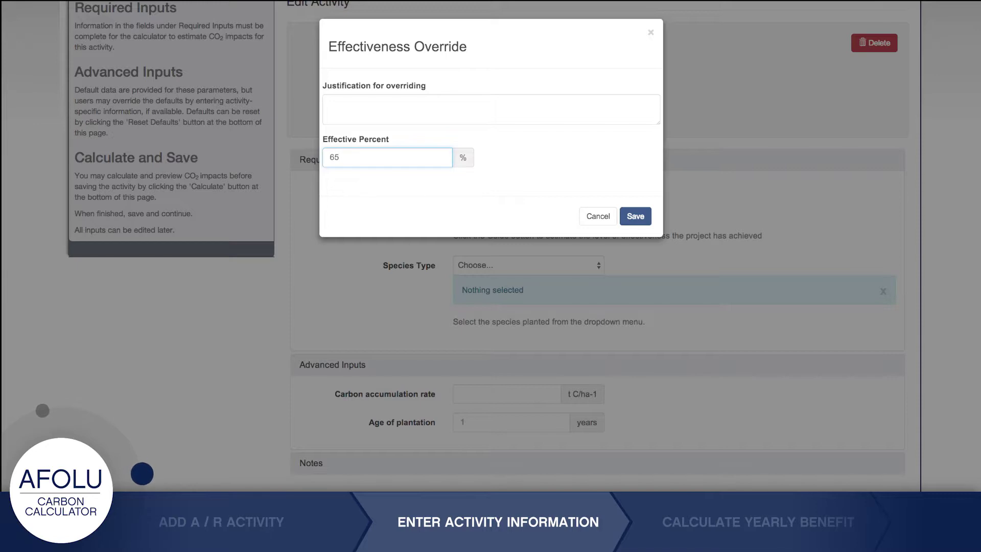
type("A justification must be provided if an override is requested.")
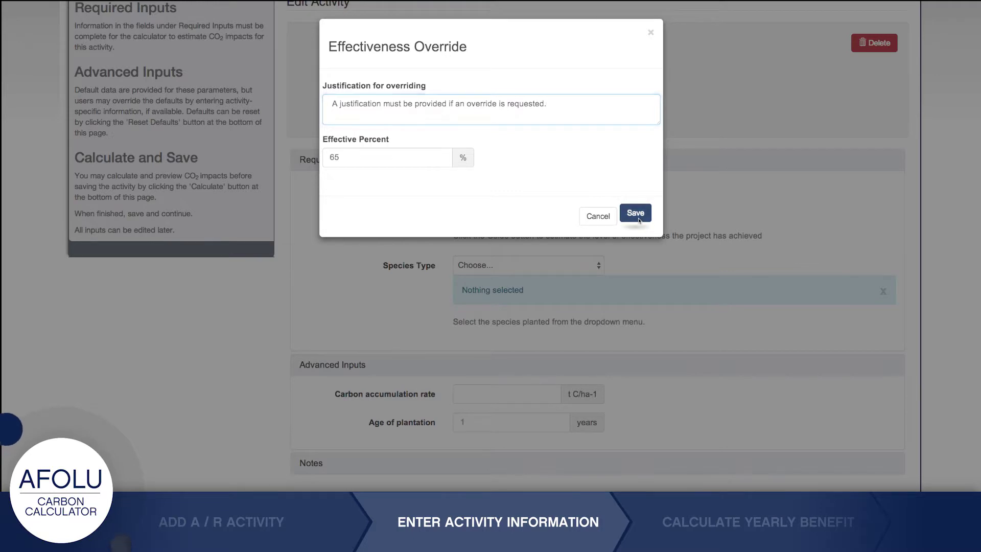
left_click(637, 214)
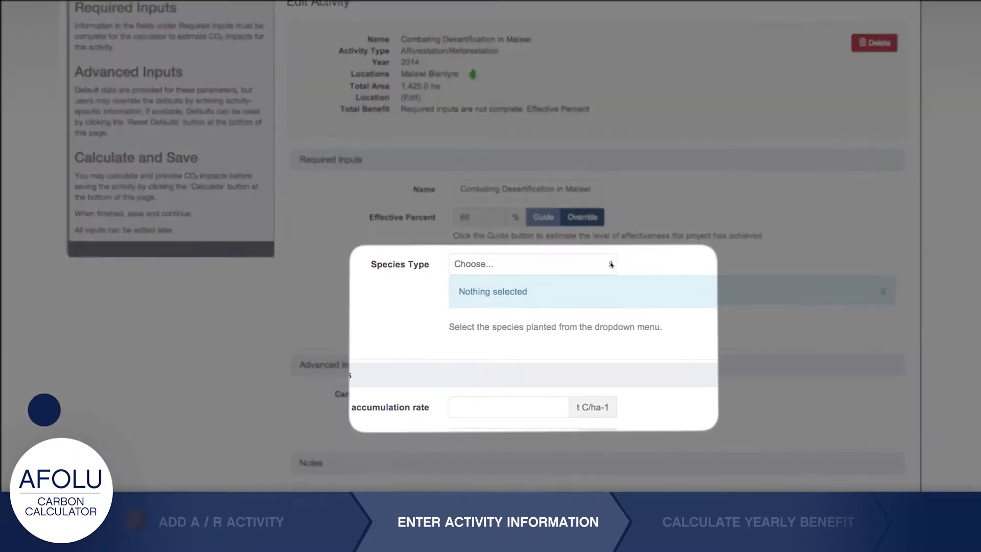
Choose Plantations, then the Tropical Dry climate zone, then Acacia Seyal as the species
left_click(598, 264)
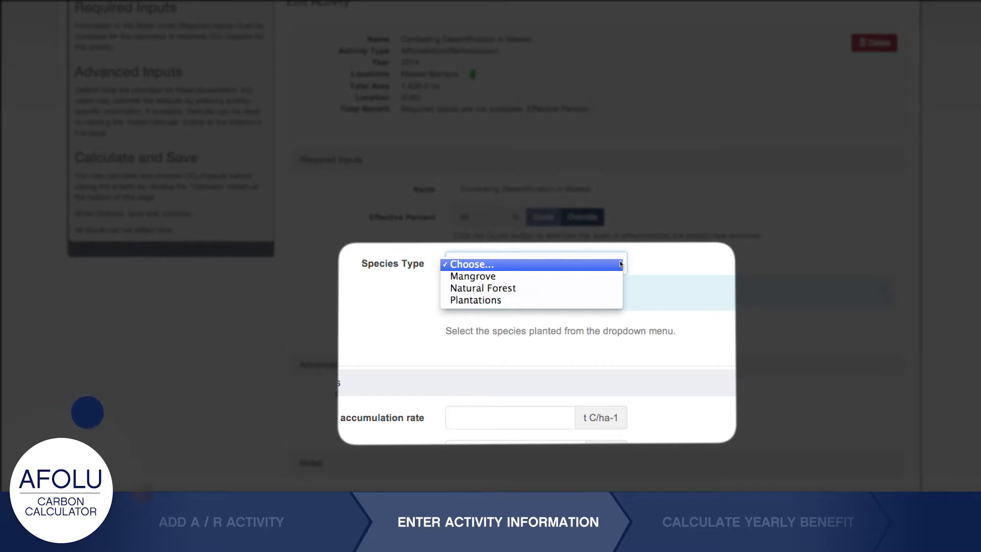
left_click(549, 299)
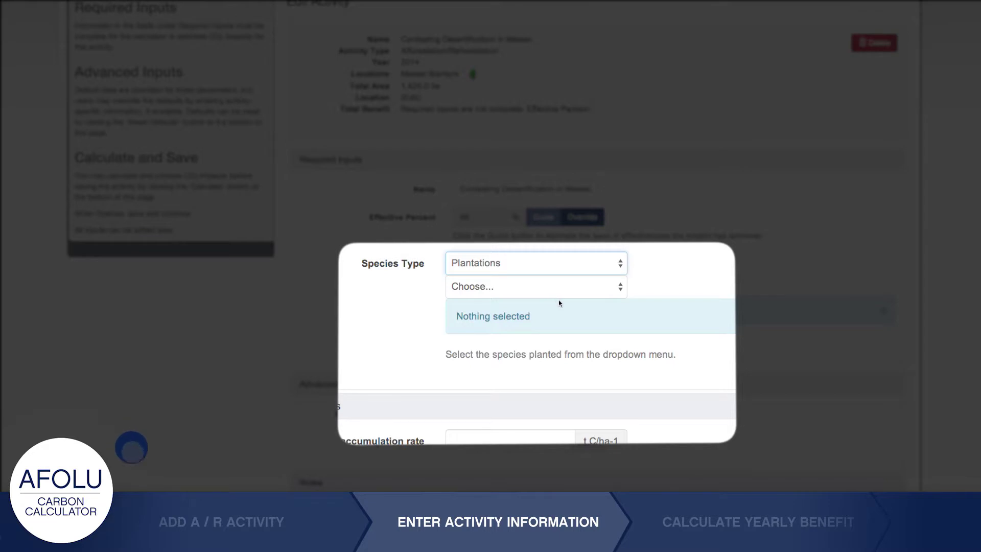
left_click(613, 289)
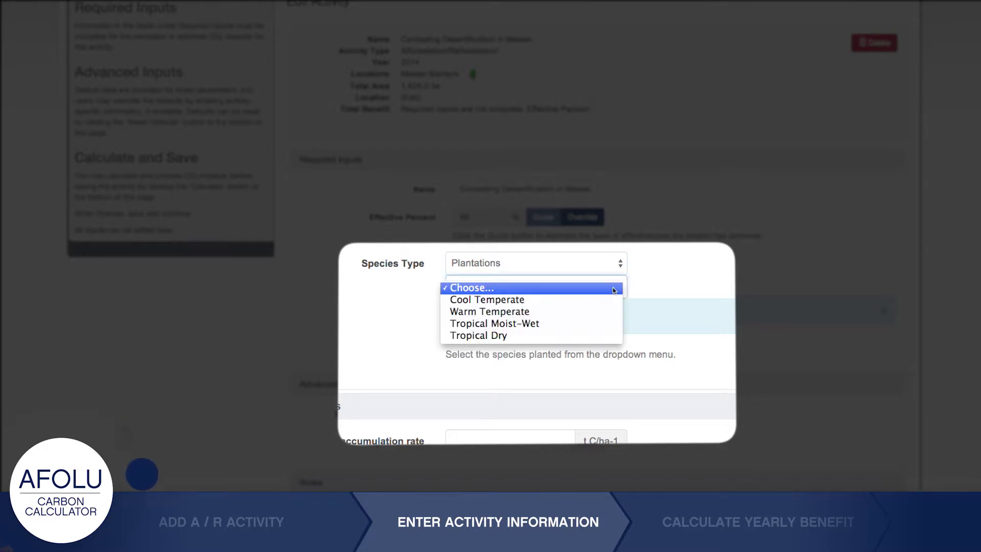
left_click(571, 335)
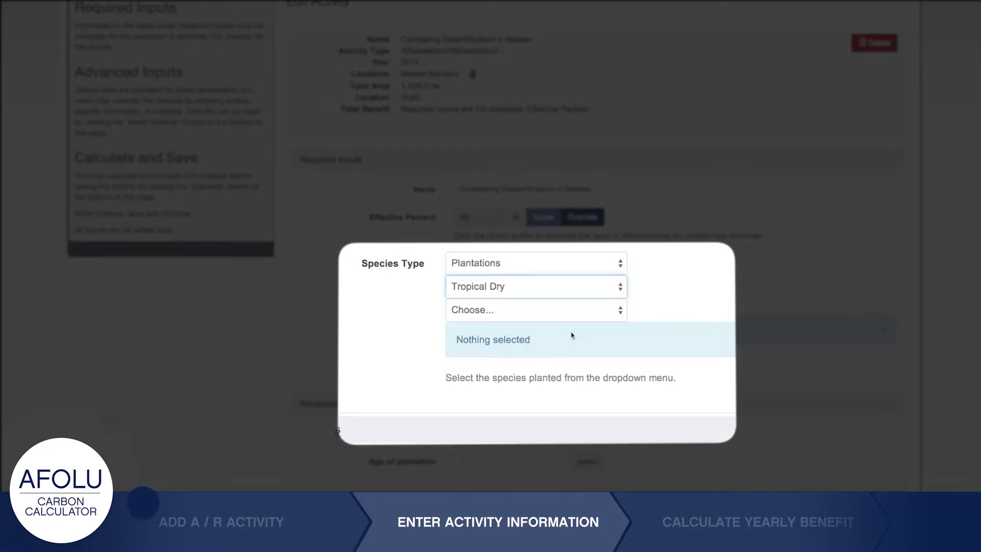
left_click(615, 310)
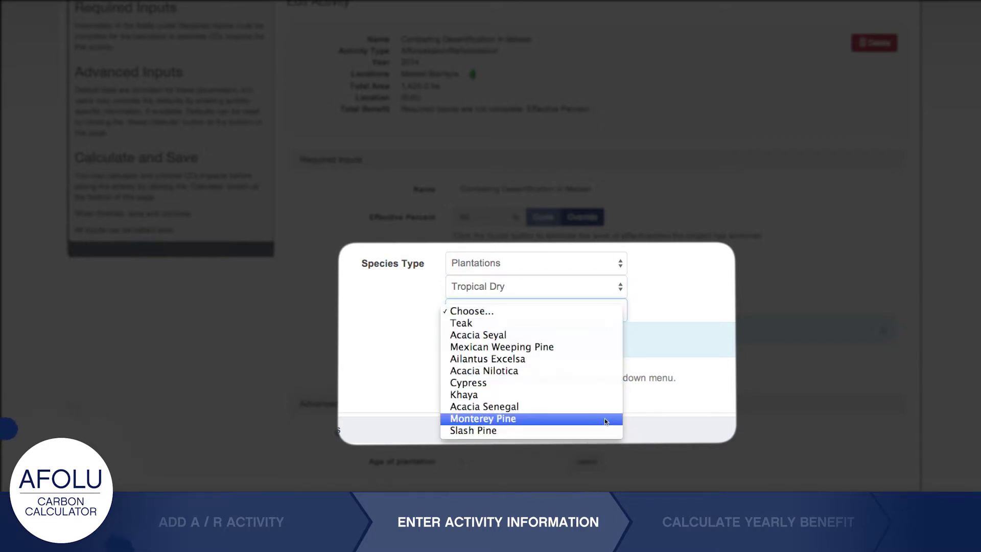
left_click(611, 339)
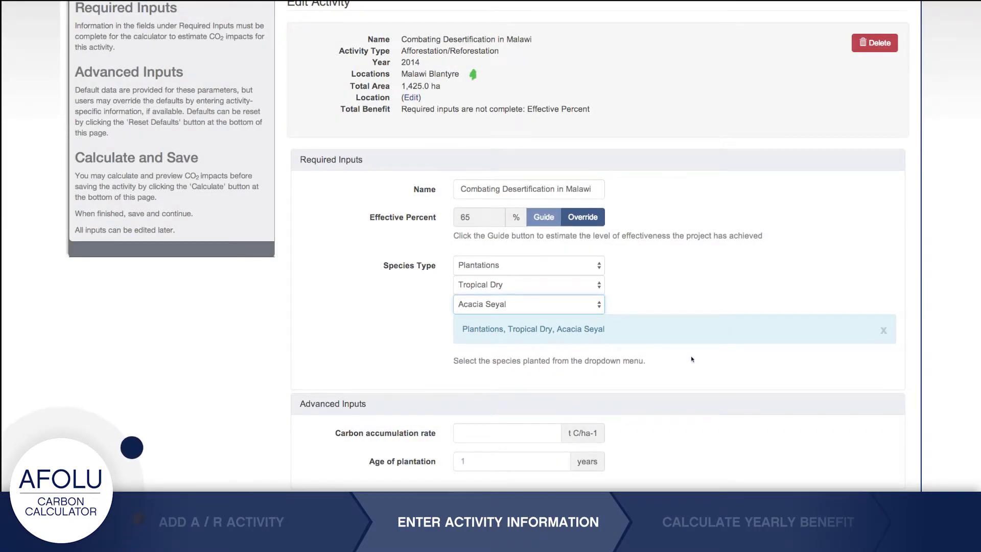
Scroll down to Advanced Inputs and select the Age of plantation field
scroll(691, 359, "down", 3)
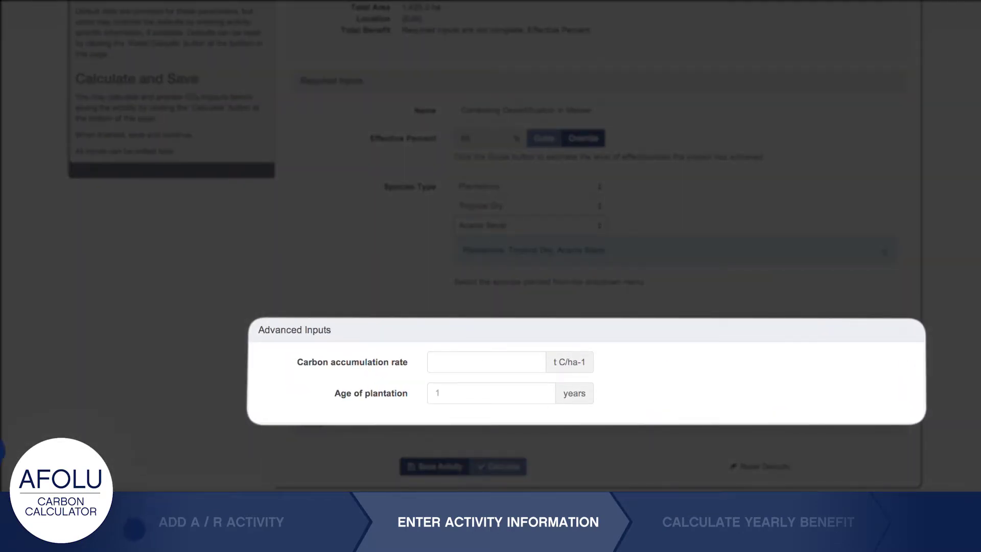
left_click(484, 399)
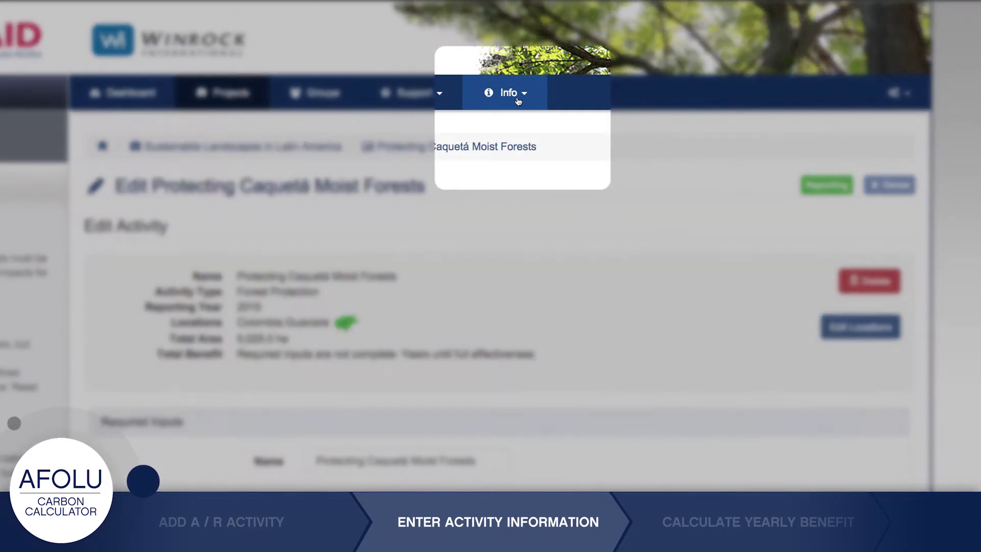
Open the Methods & Sources reference page from the Info menu
left_click(518, 102)
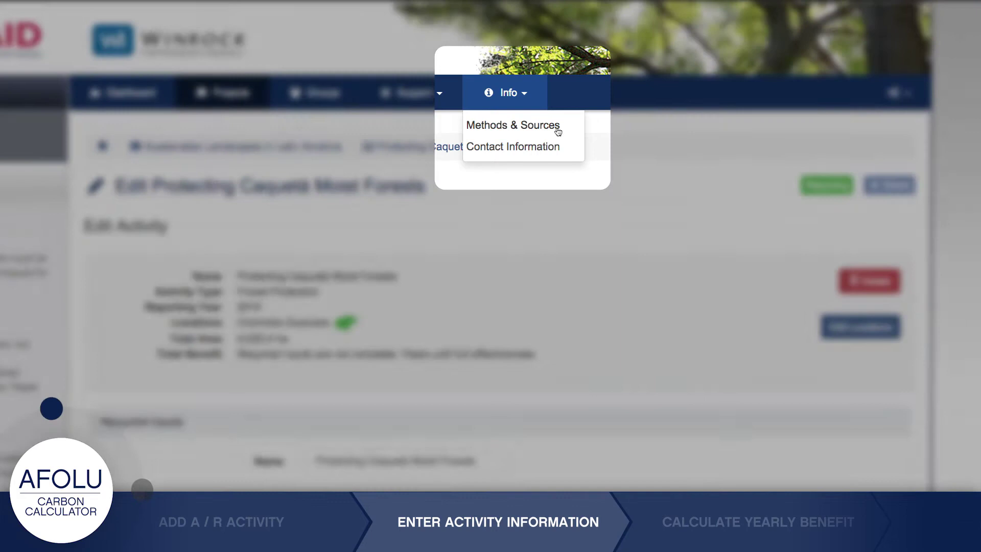
left_click(557, 127)
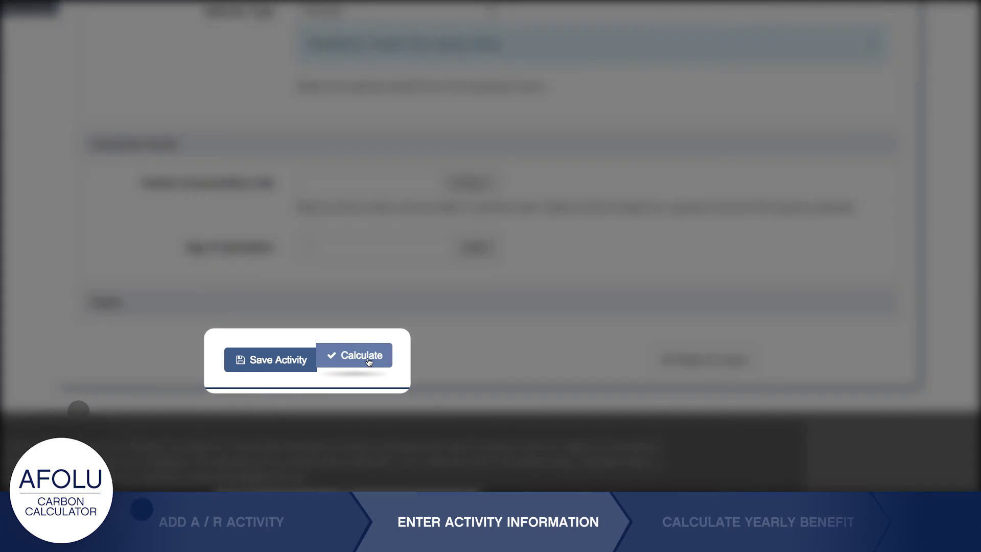
Calculate the 1996 t CO2/yr benefit, save the activity, and review the yearly Benefits table
left_click(366, 358)
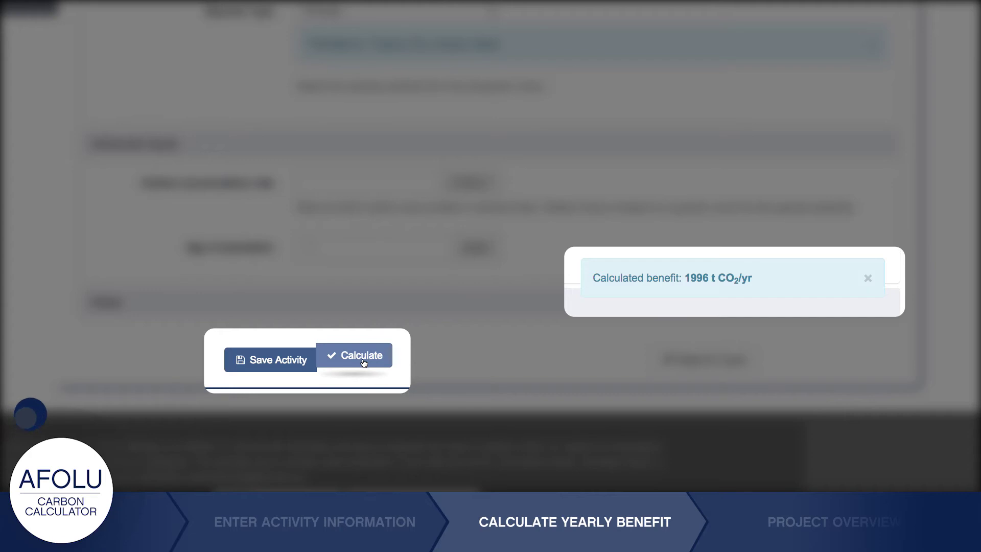
left_click(293, 360)
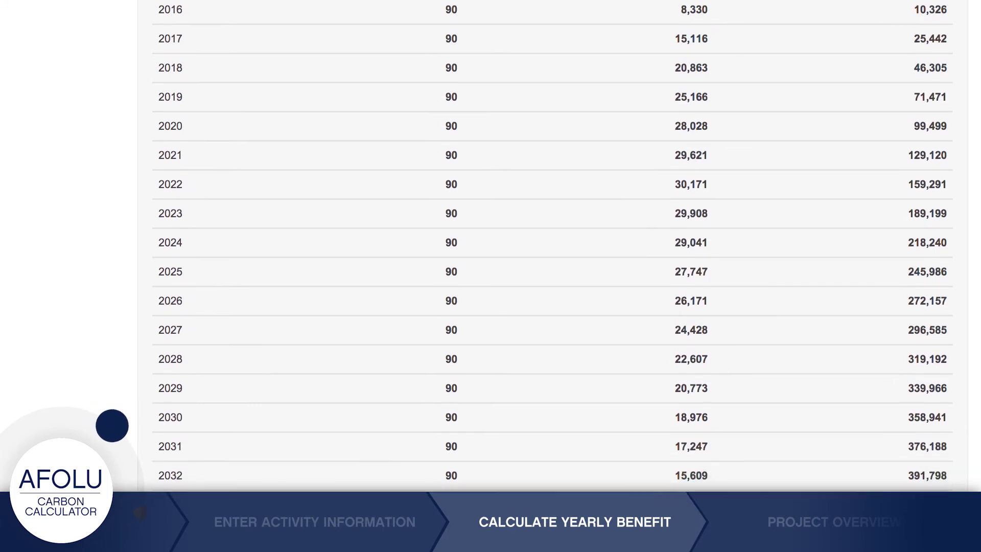
scroll(127, 441, "down", 3)
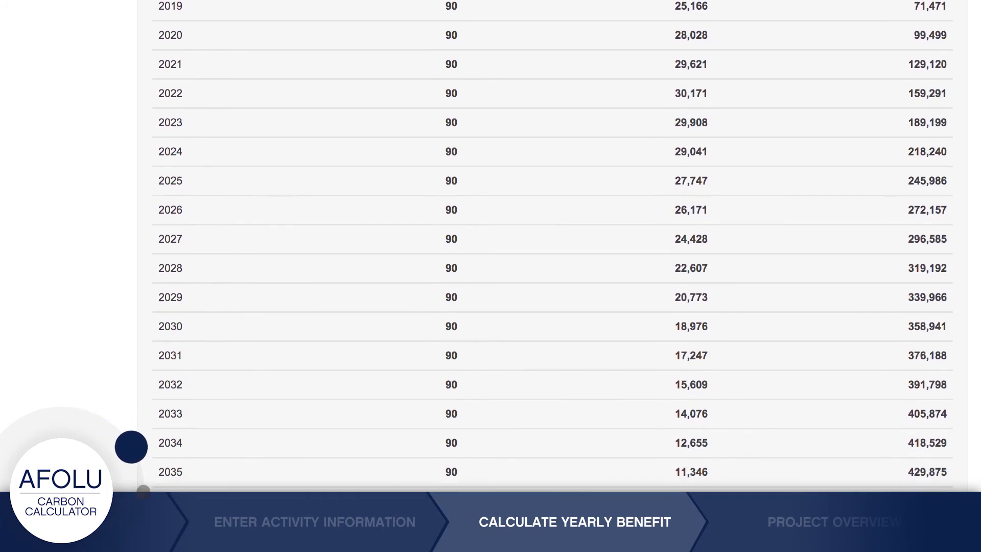
scroll(139, 466, "down", 2)
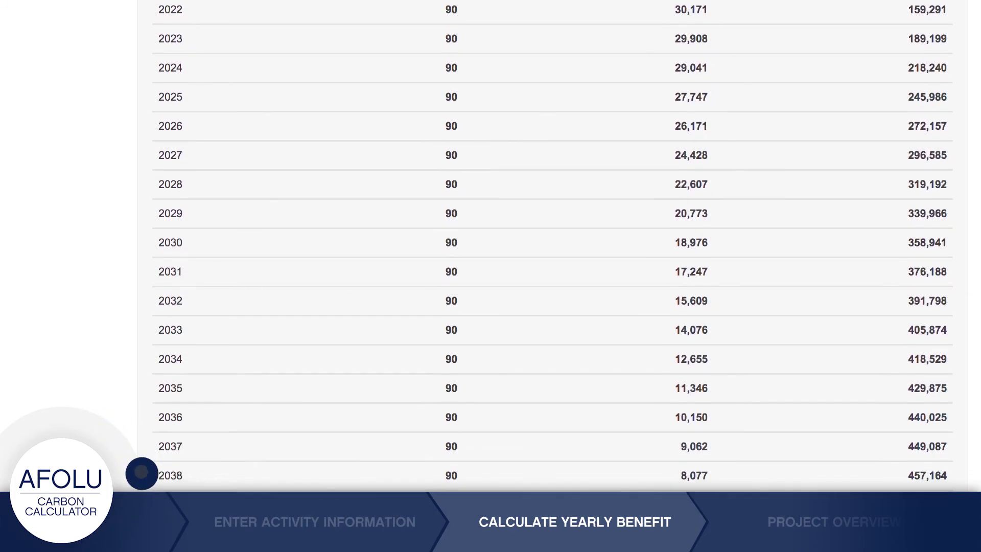
scroll(137, 457, "up", 15)
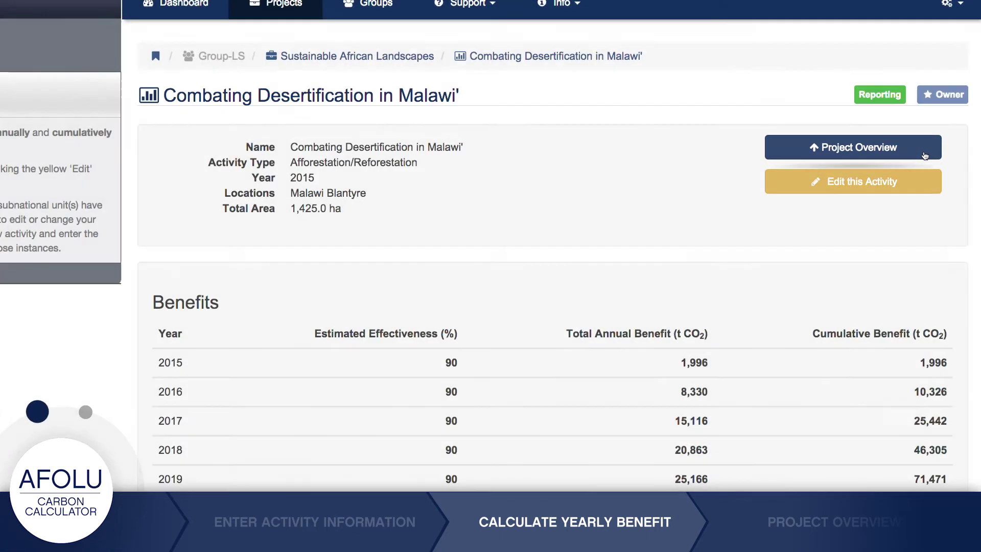
Go back to the Project Overview and show the Activities (4) list
left_click(923, 151)
left_click(316, 143)
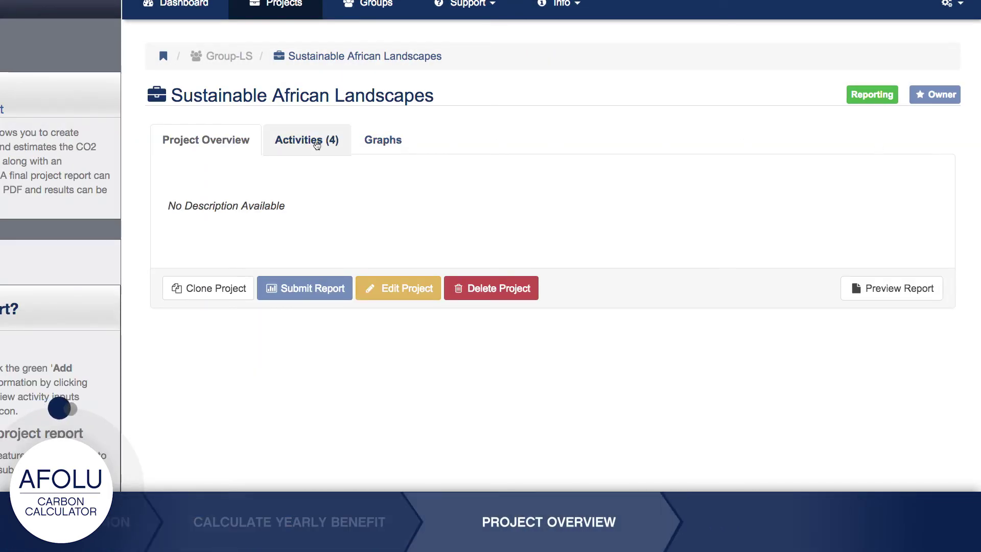